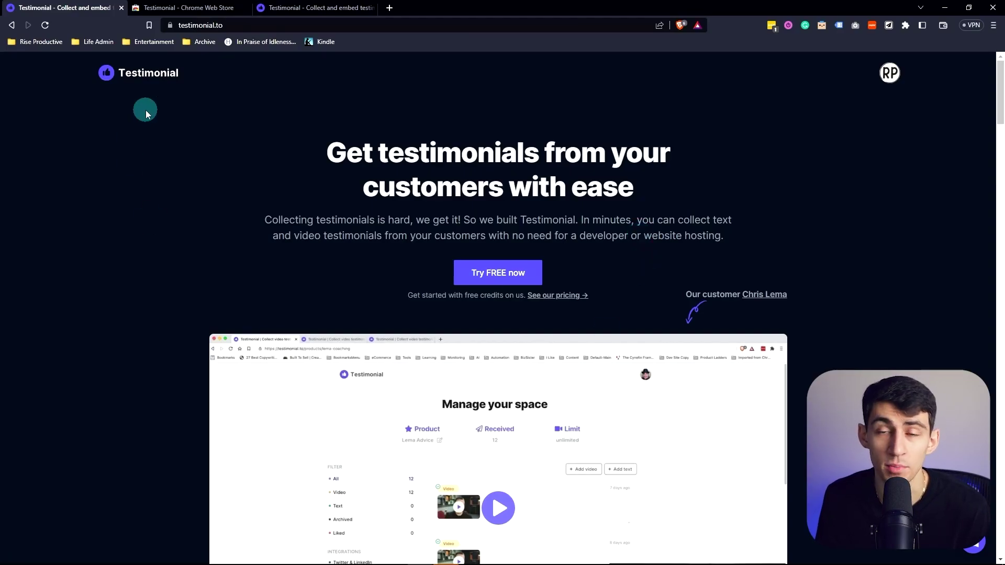
Install the Testimonial extension from its Chrome Web Store page
click(190, 8)
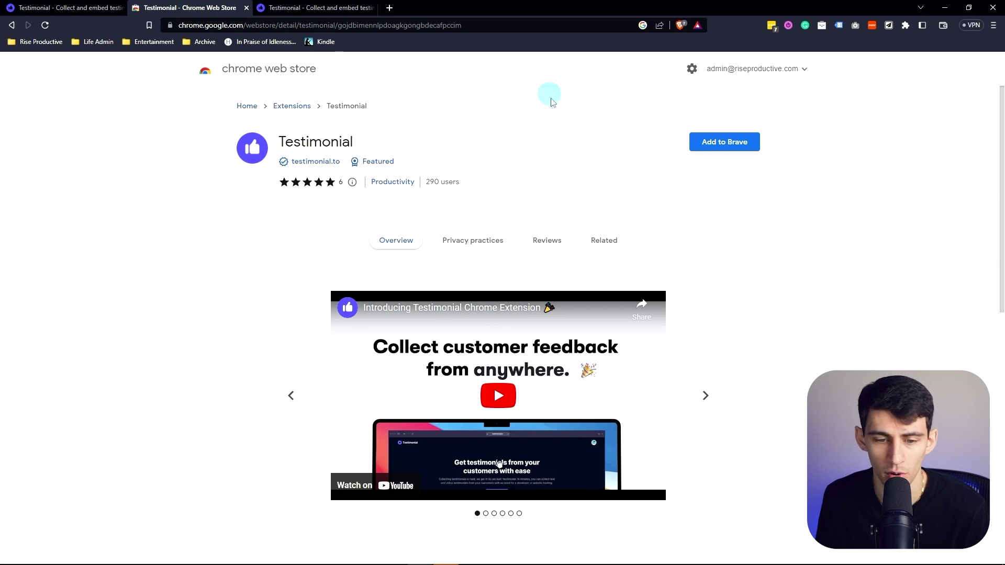
click(752, 142)
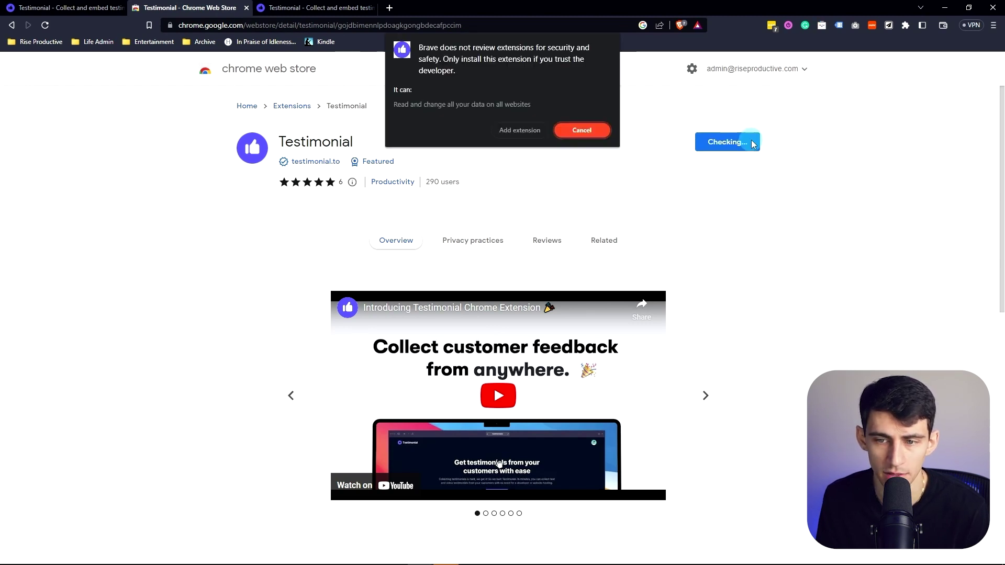
click(520, 130)
Sign in to the Testimonial extension with the Google account
right_click(890, 26)
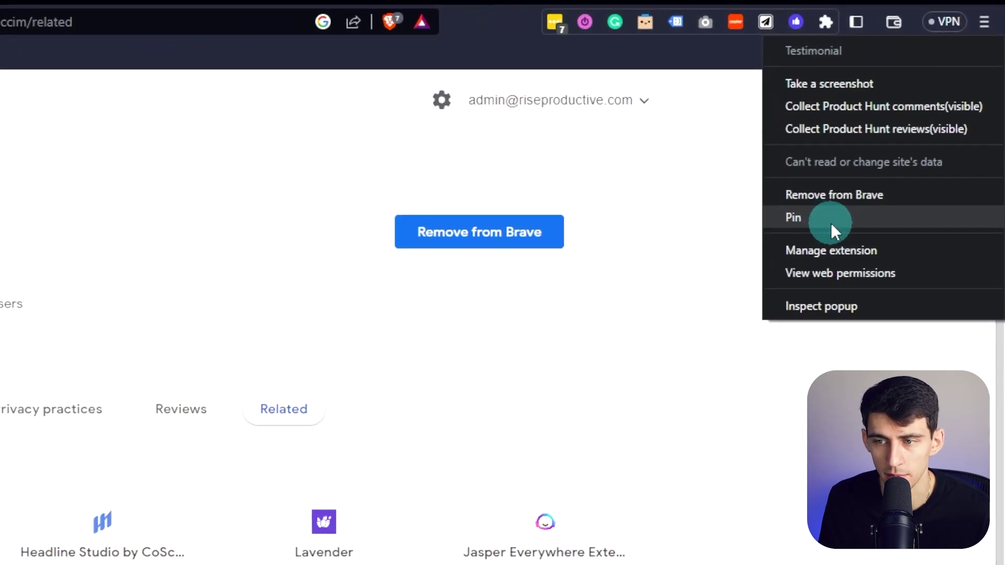
click(831, 222)
click(796, 21)
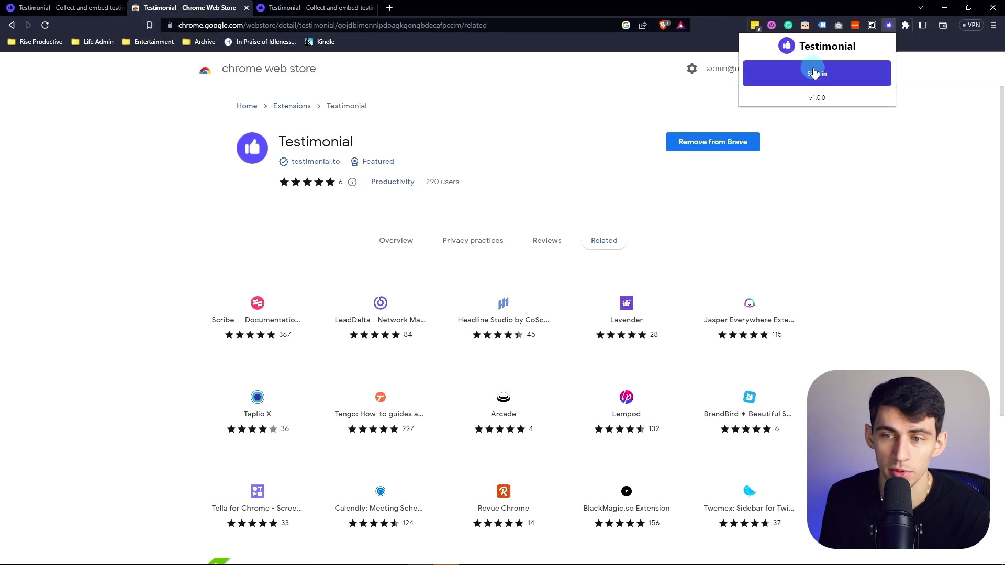
click(814, 73)
scroll(550, 227, down, 1)
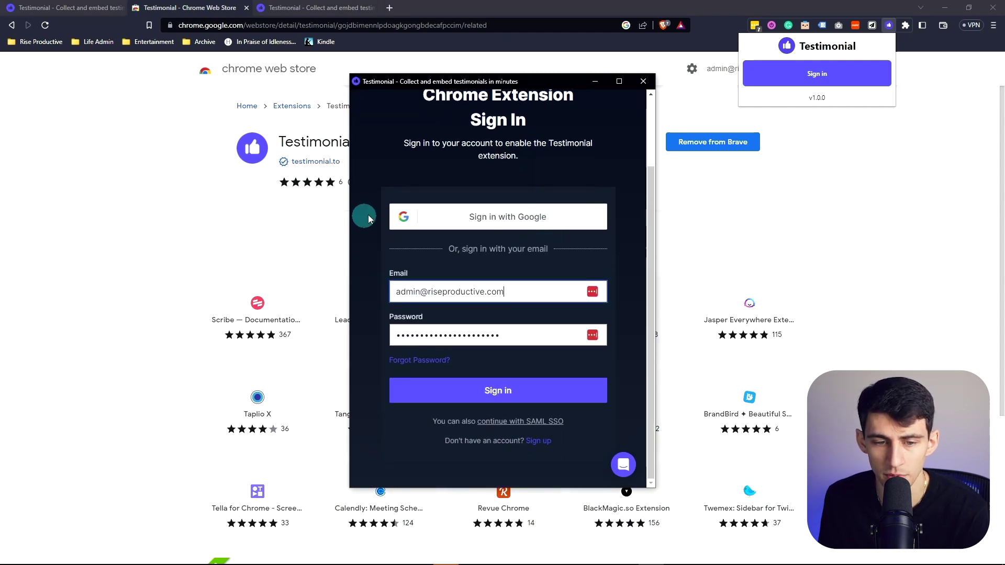
click(531, 215)
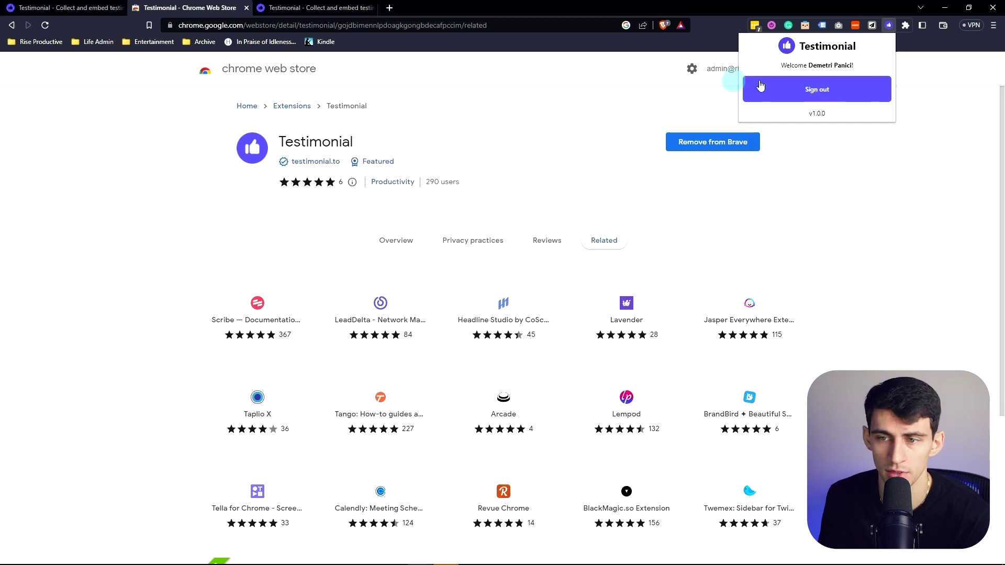
Select the extension title and preview the Testimonial submenu (Take a screenshot, Save text) without saving anything
double_click(307, 138)
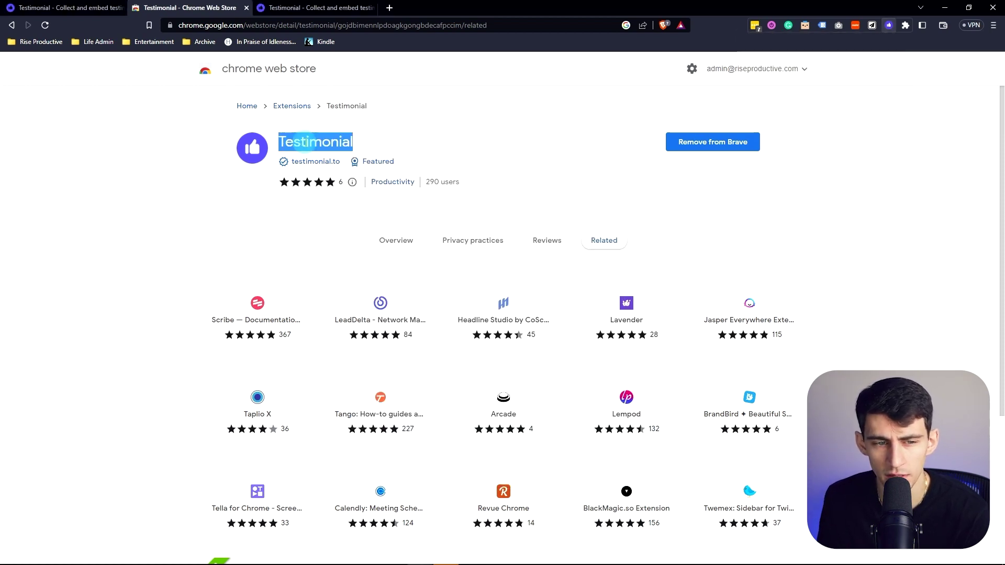
right_click(306, 143)
click(287, 137)
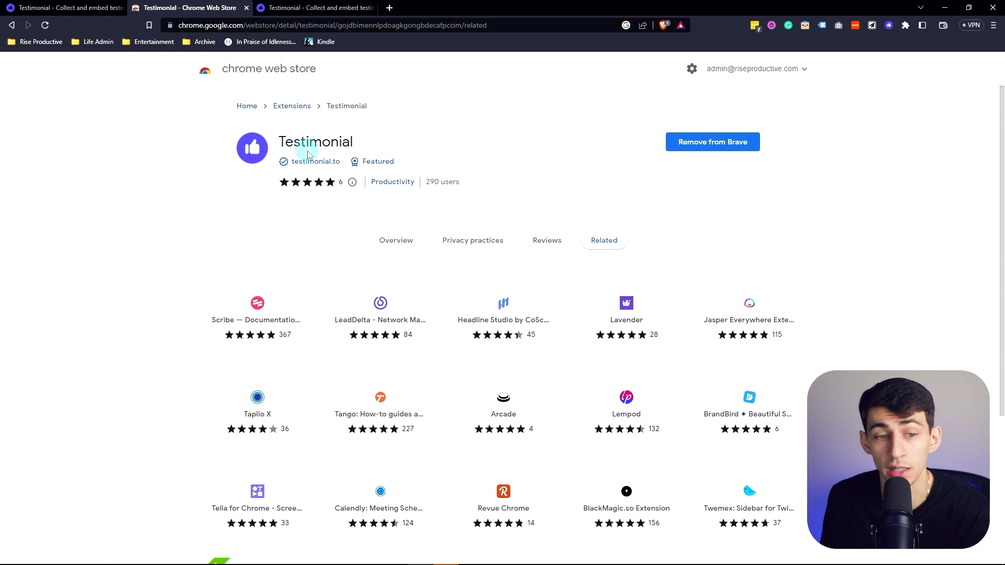
double_click(332, 137)
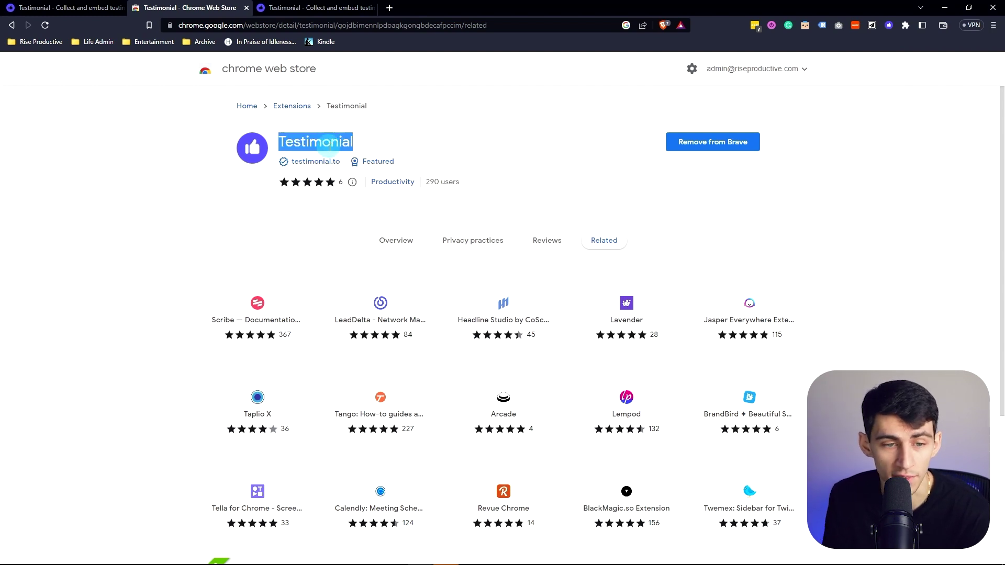
right_click(329, 145)
mouse_move(406, 245)
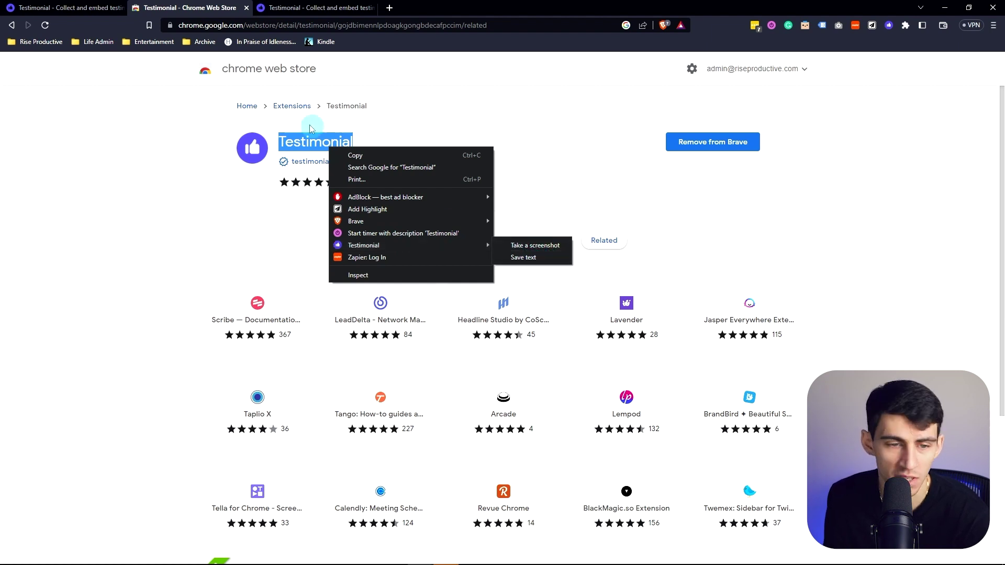
click(543, 262)
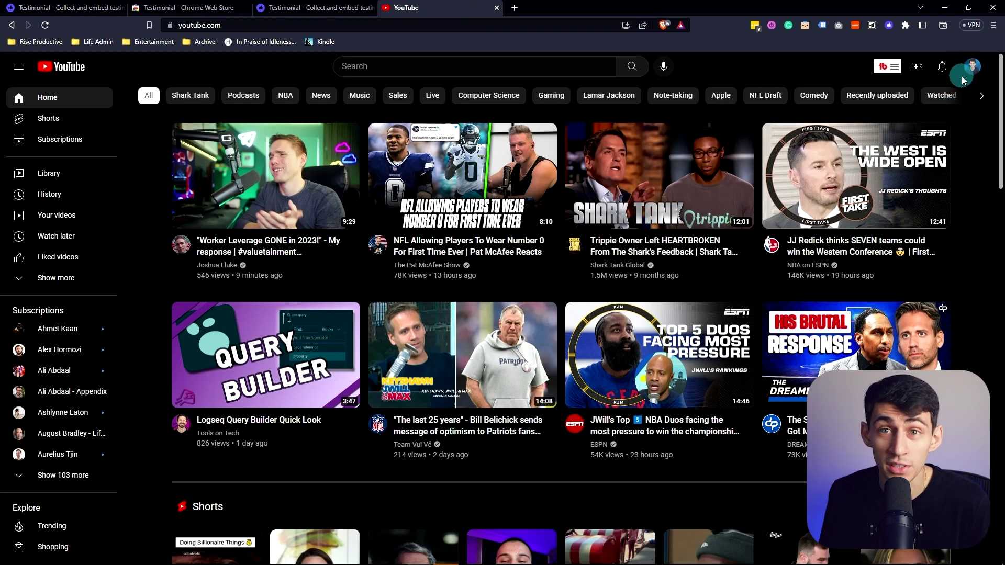
Go to the channel's Comments page in YouTube Studio
click(970, 69)
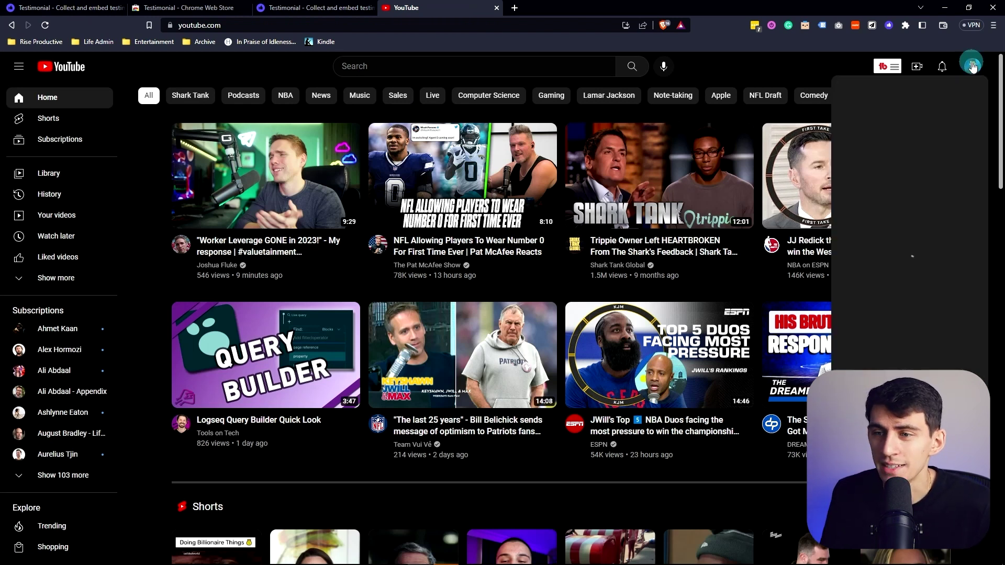
click(870, 164)
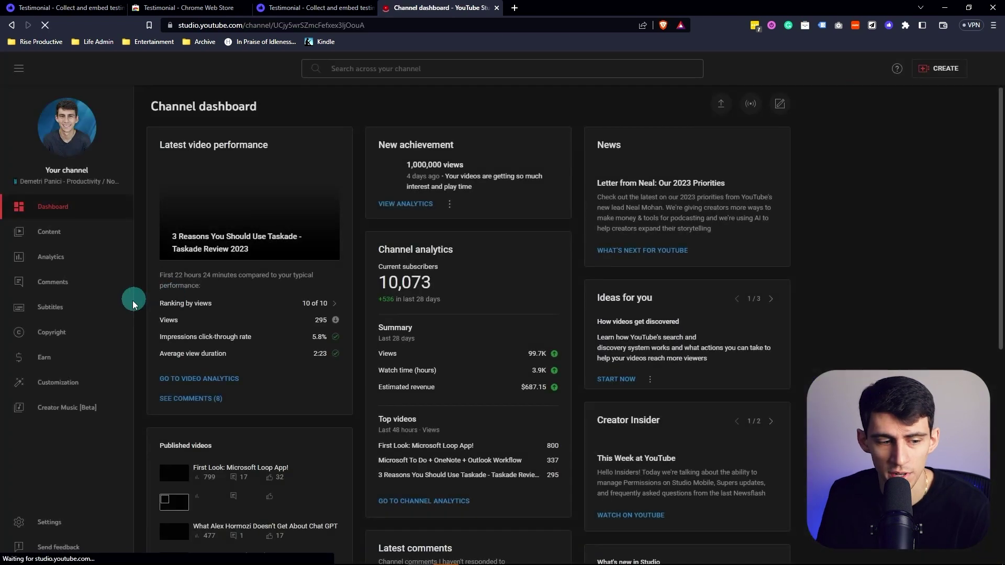
click(64, 288)
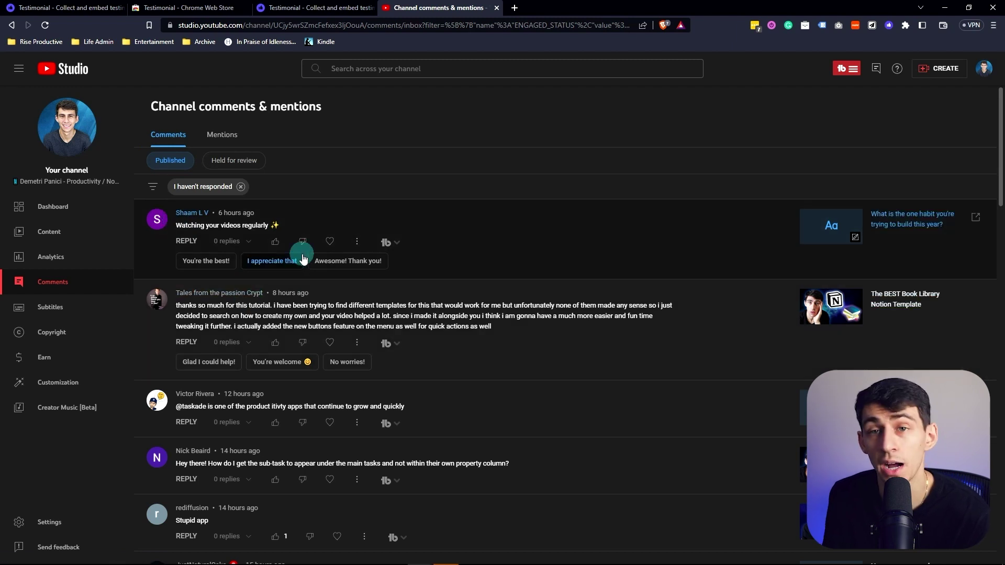
Save the comment 'Watching your videos regularly ✨' as a text testimonial in Rise Productive
triple_click(233, 224)
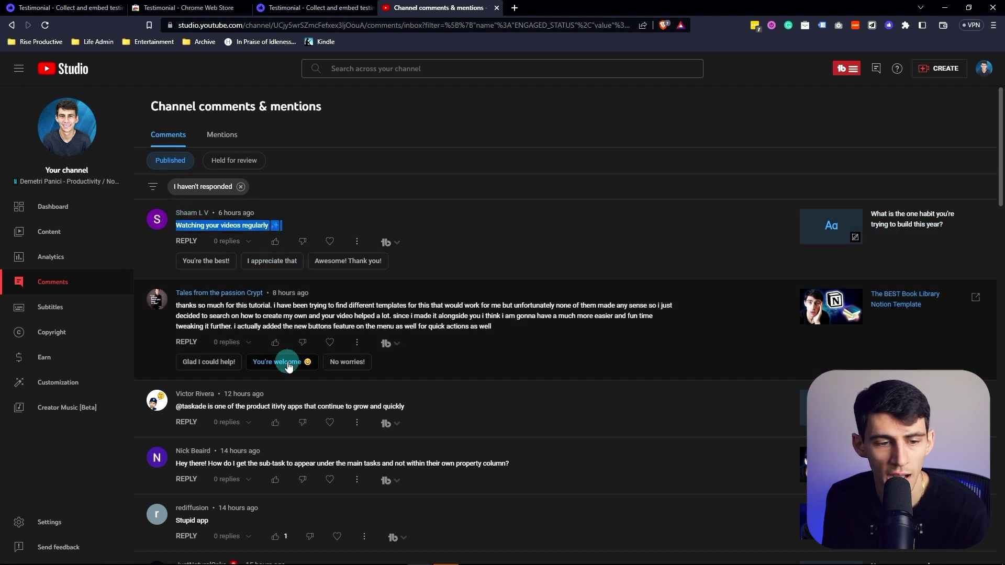
right_click(263, 231)
mouse_move(301, 331)
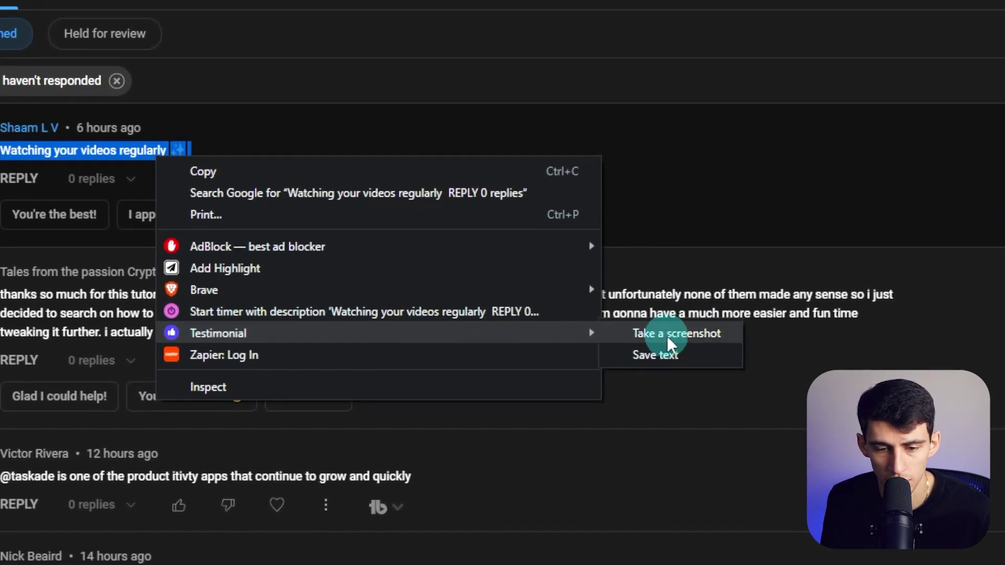
click(670, 359)
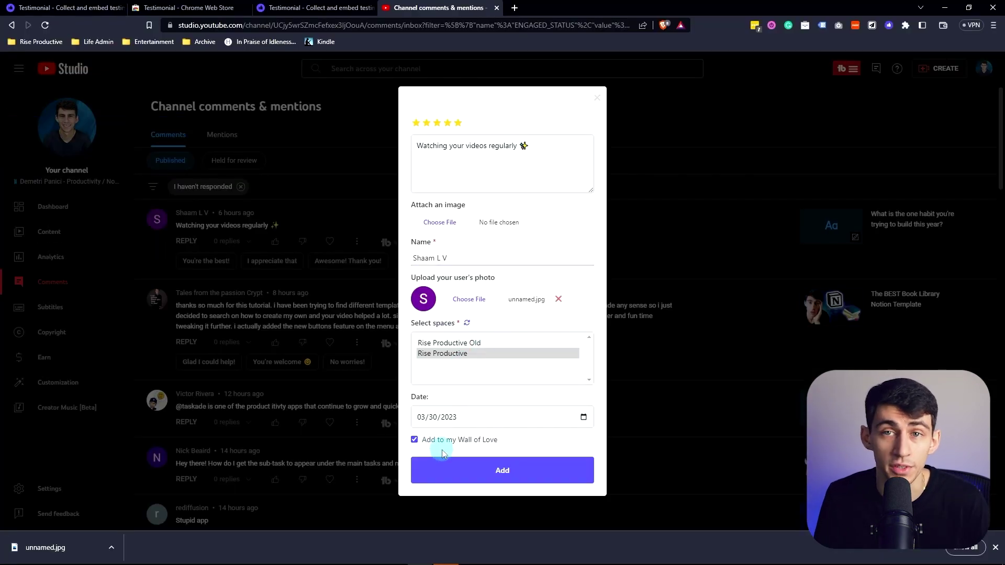
click(476, 473)
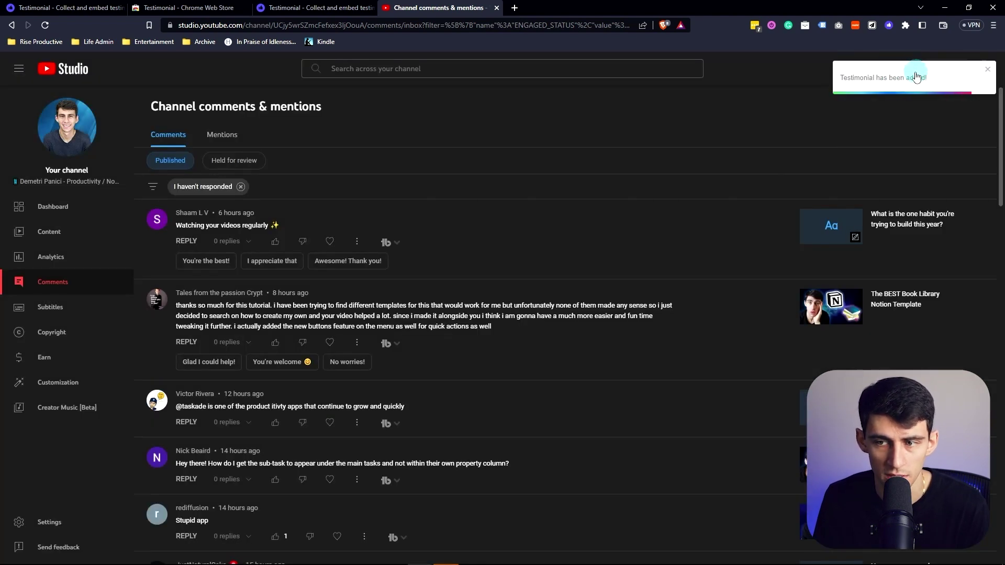
Check the new testimonial in the Testimonial dashboard, then return to the comments
click(293, 7)
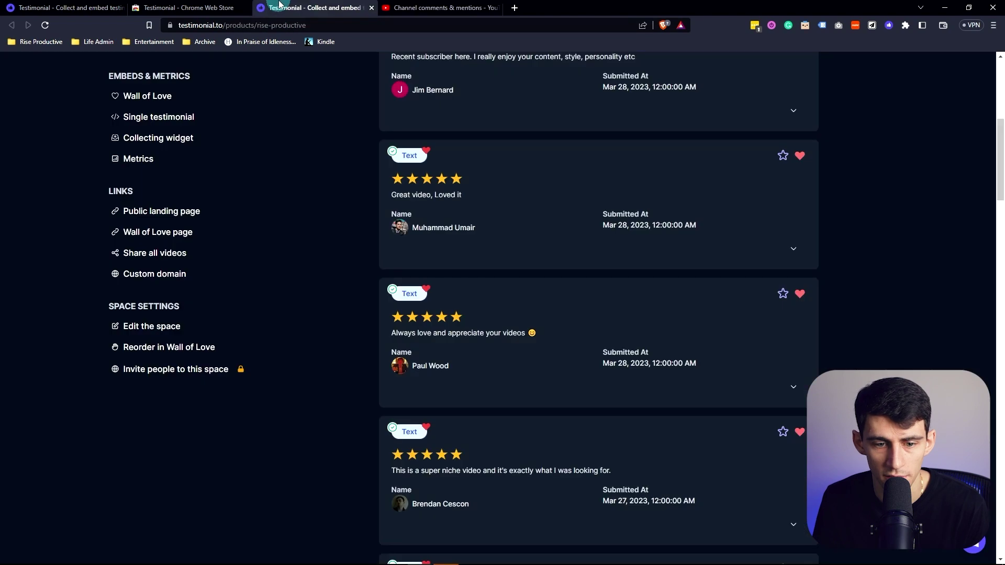
scroll(438, 239, up, 8)
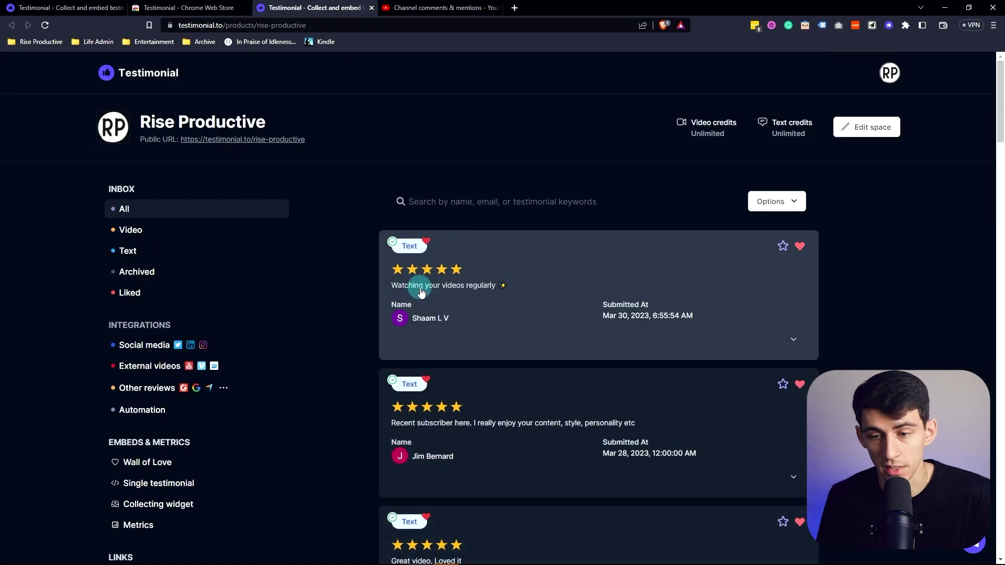
key(ctrl+Tab)
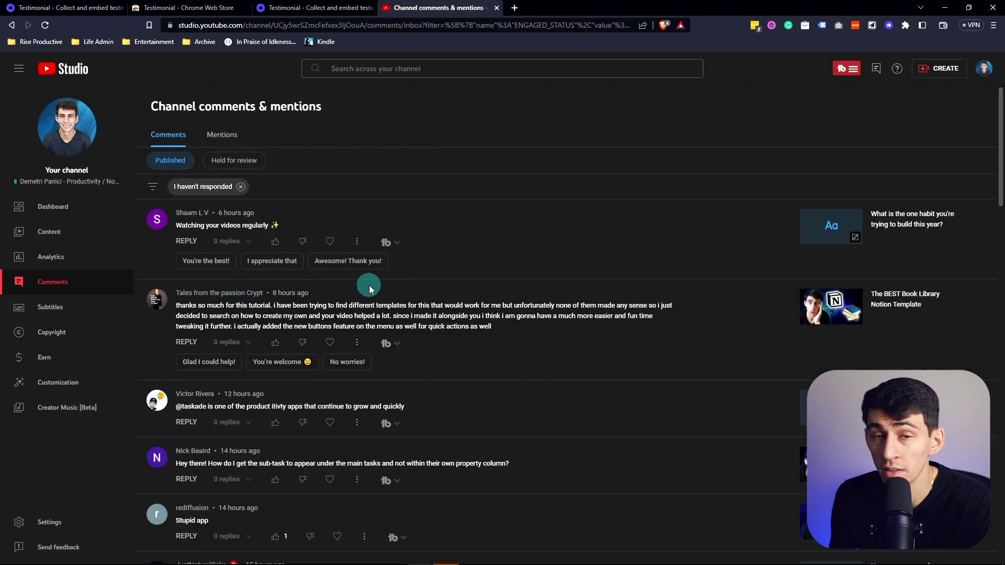
Capture a screenshot framing the 'Watching your videos regularly' comment
right_click(321, 209)
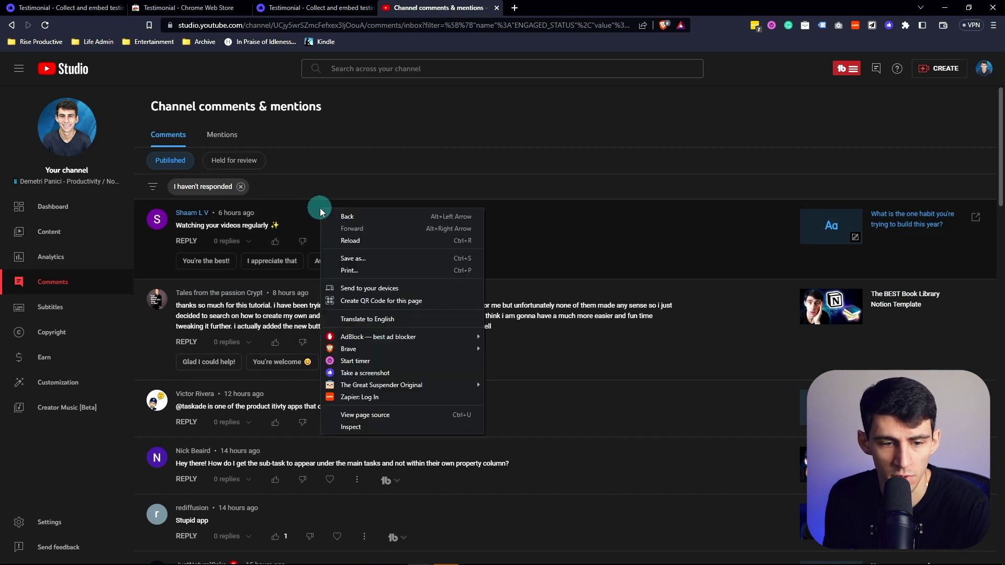
click(347, 372)
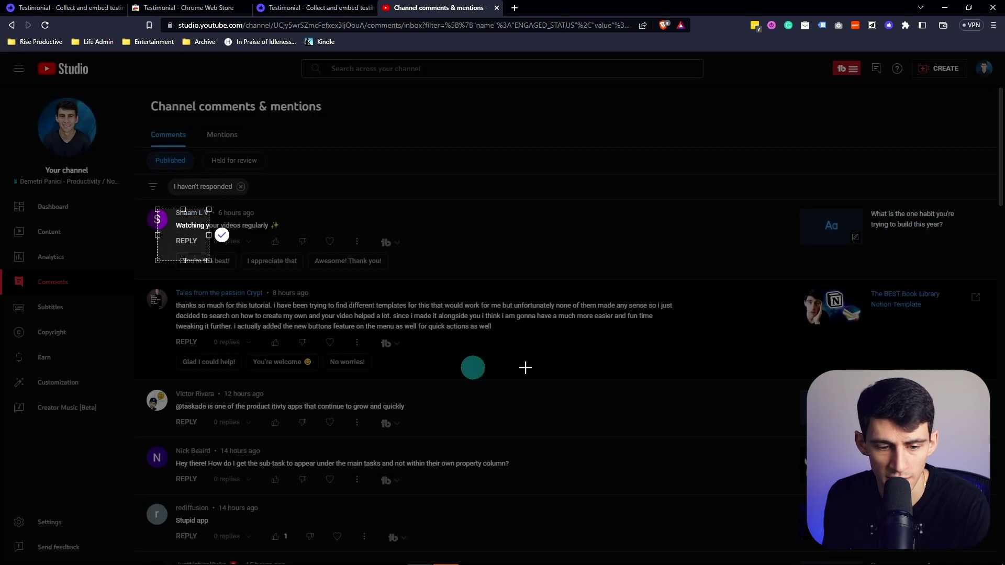
drag(195, 223, 177, 208)
drag(192, 245, 336, 231)
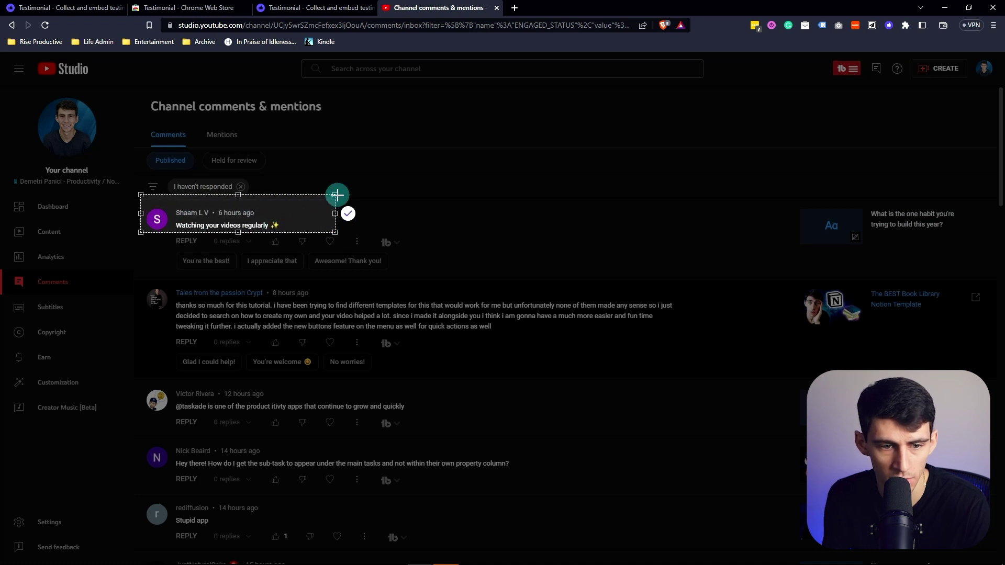
drag(336, 195, 337, 202)
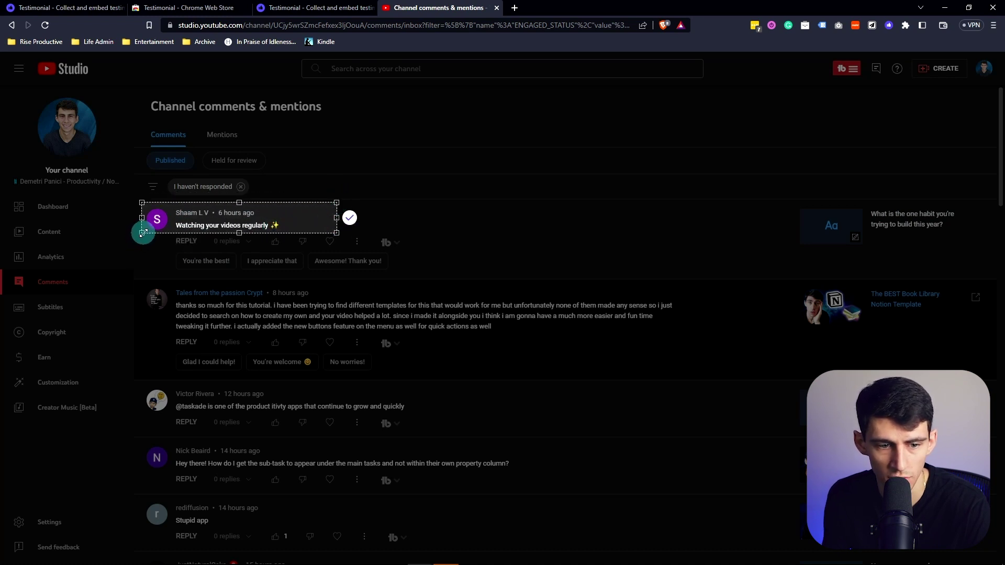
click(349, 219)
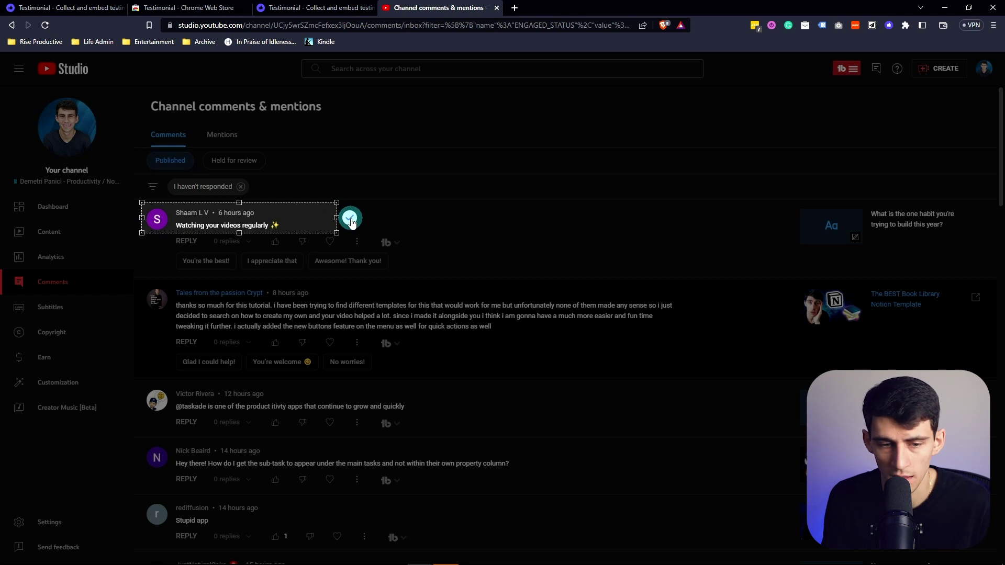
Save the screenshot as a testimonial in Rise Productive and on the Wall of Love
click(462, 302)
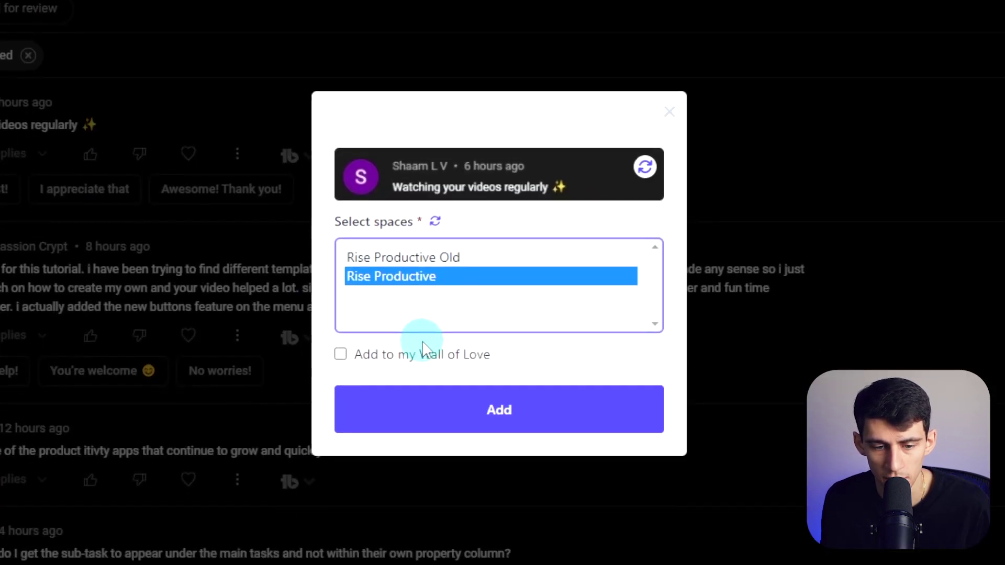
click(418, 401)
click(341, 330)
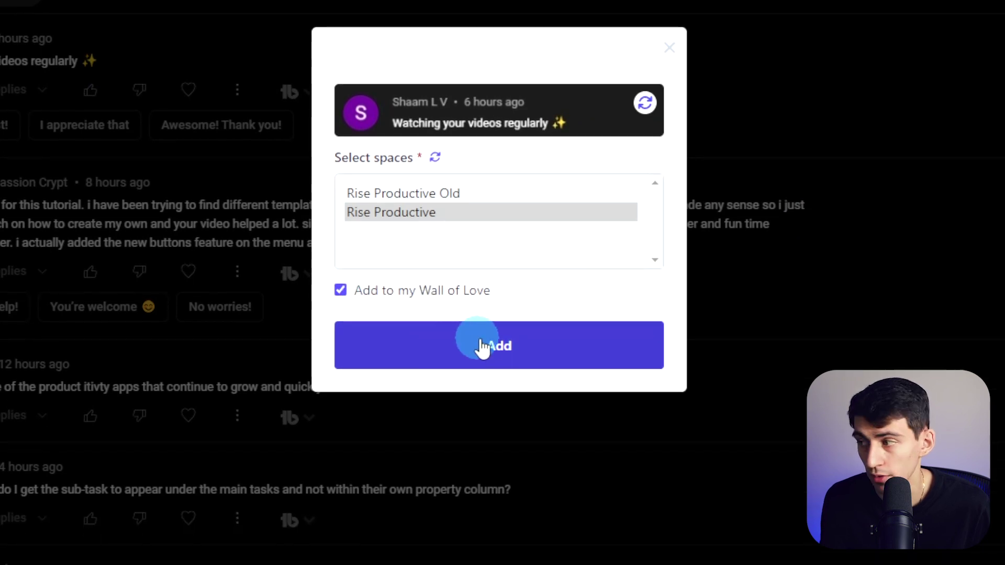
click(495, 345)
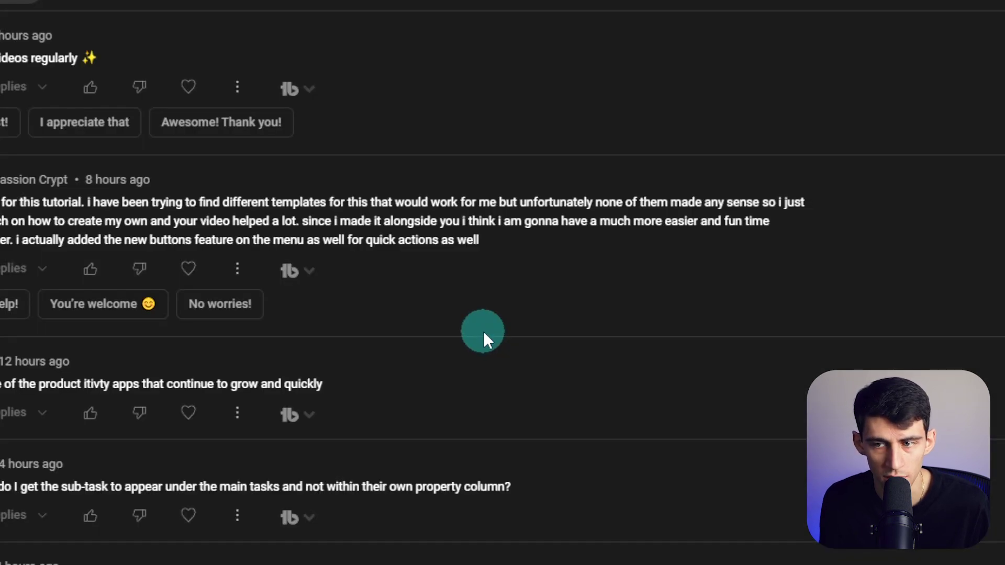
key(ctrl+shift+Tab)
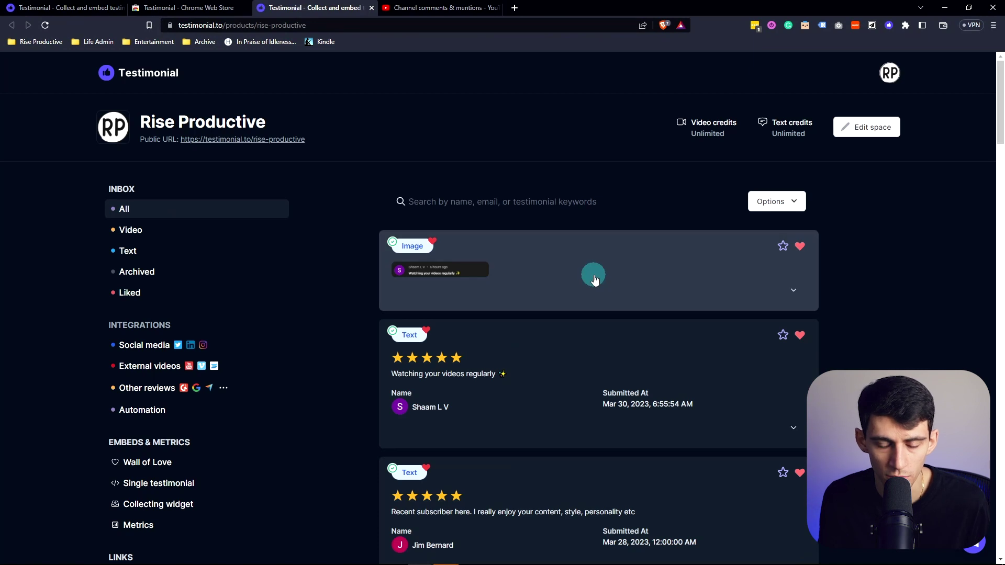
Expand the new Image testimonial card and enlarge the captured comment screenshot
click(795, 290)
click(415, 270)
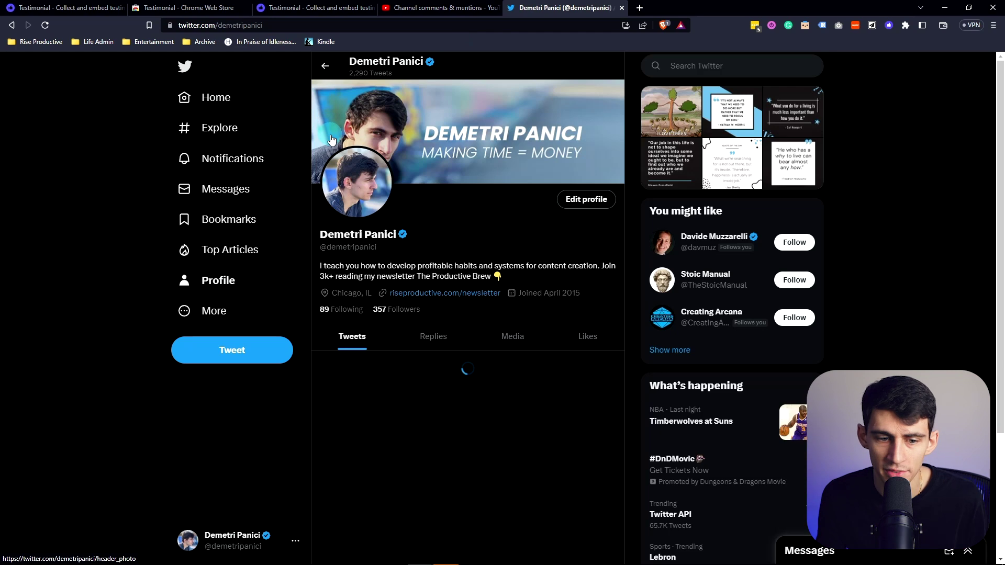
Return to the Home timeline, search for Morgen, and open its profile from the suggestions
scroll(448, 184, down, 6)
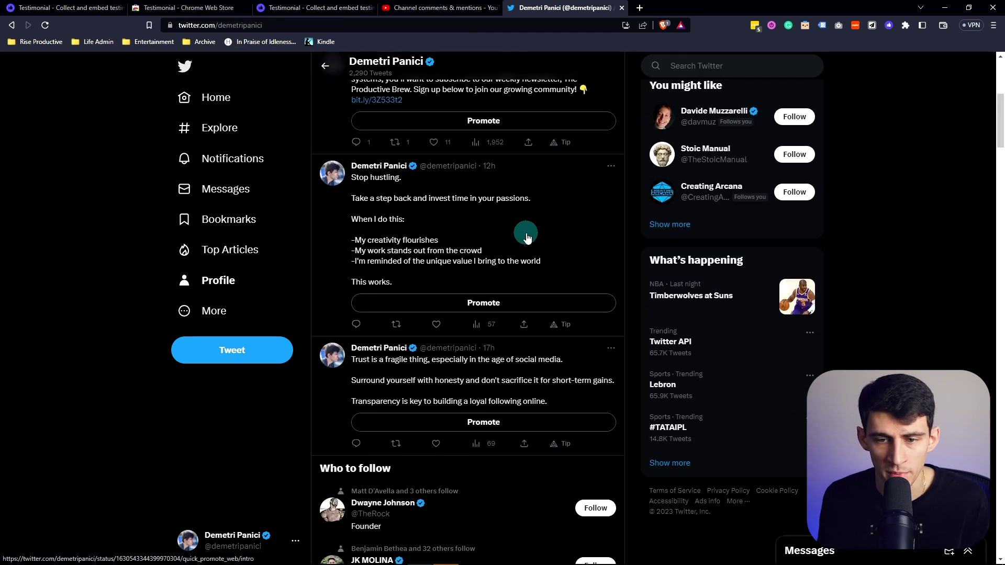
key(g)
key(h)
click(707, 68)
text(#)
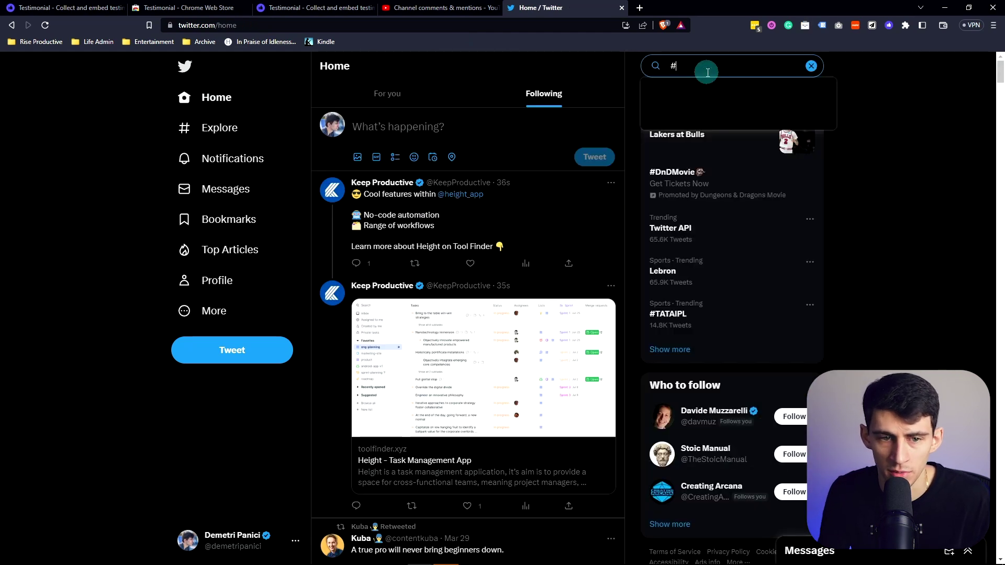
key(BackSpace)
text(@)
text(demetripanici)
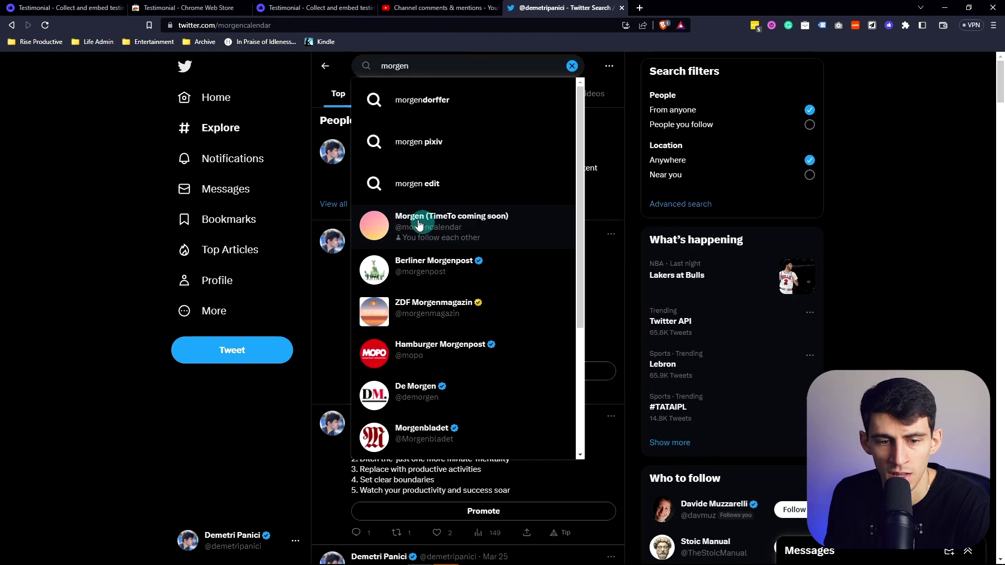
click(366, 224)
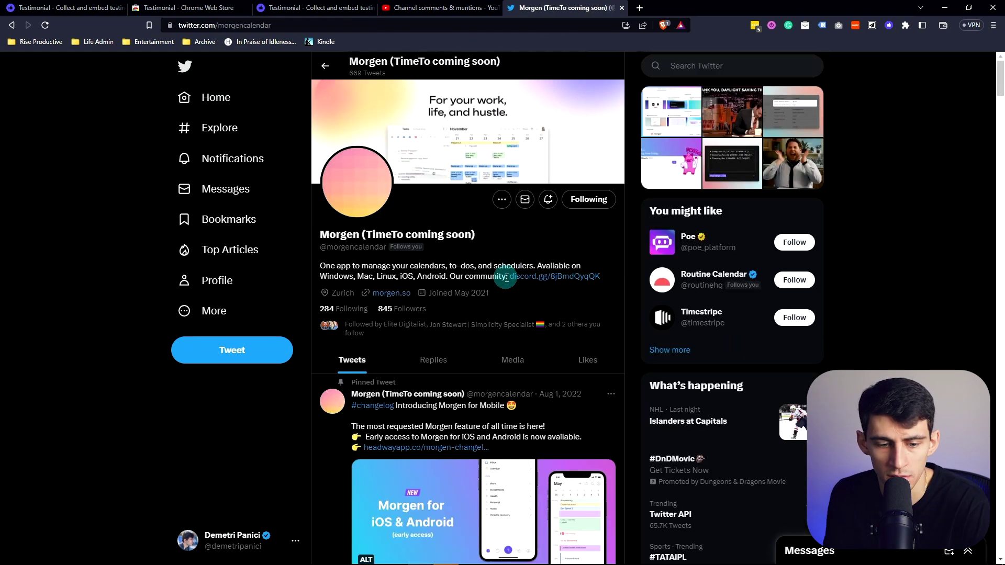
Scroll to Morgen's Mar 13 productivity tweet and open its options menu
scroll(505, 272, down, 7)
scroll(492, 289, down, 15)
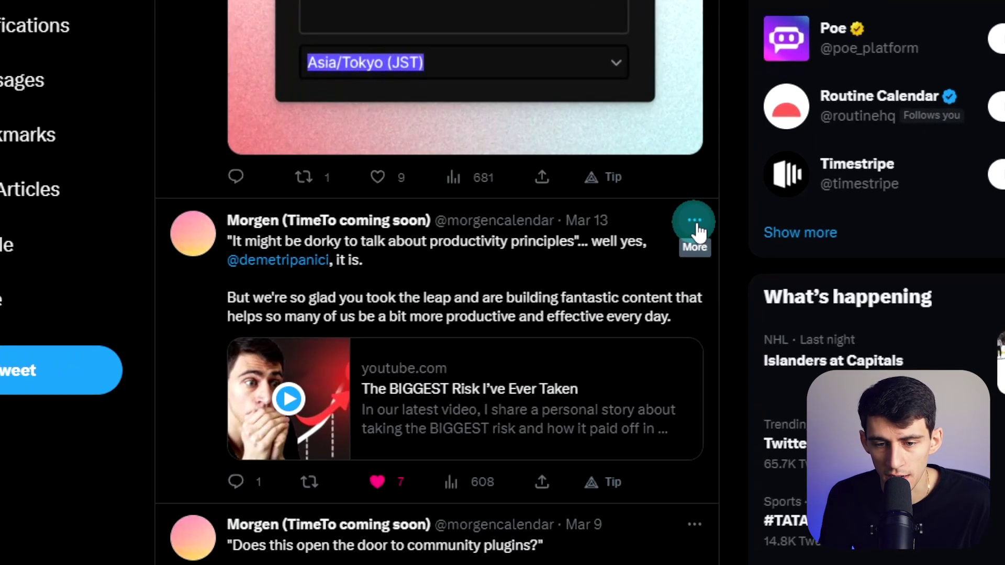
click(614, 272)
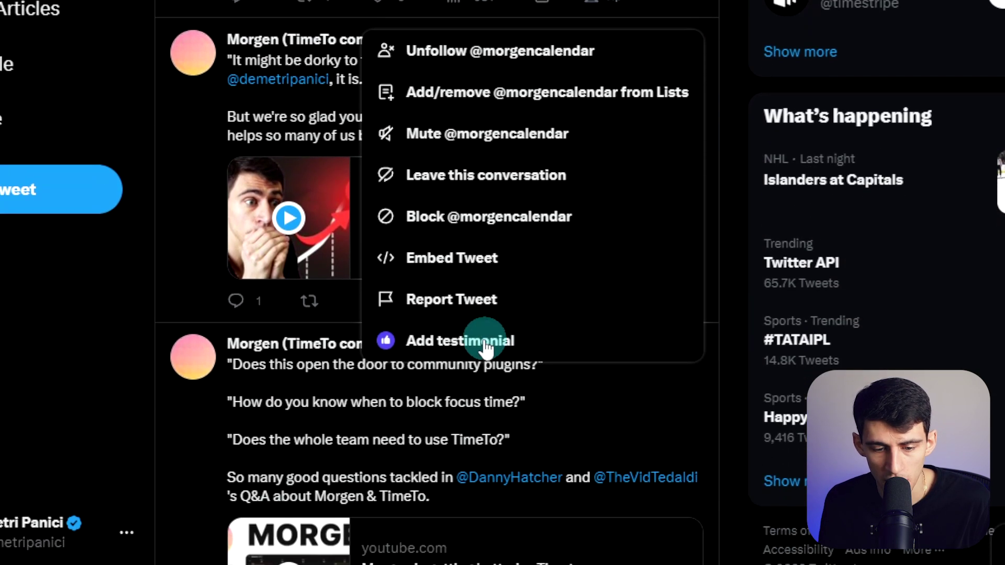
Add the Mar 13 tweet as testimonial 'Morgen Calendar' in Rise Productive and on the Wall of Love
click(460, 340)
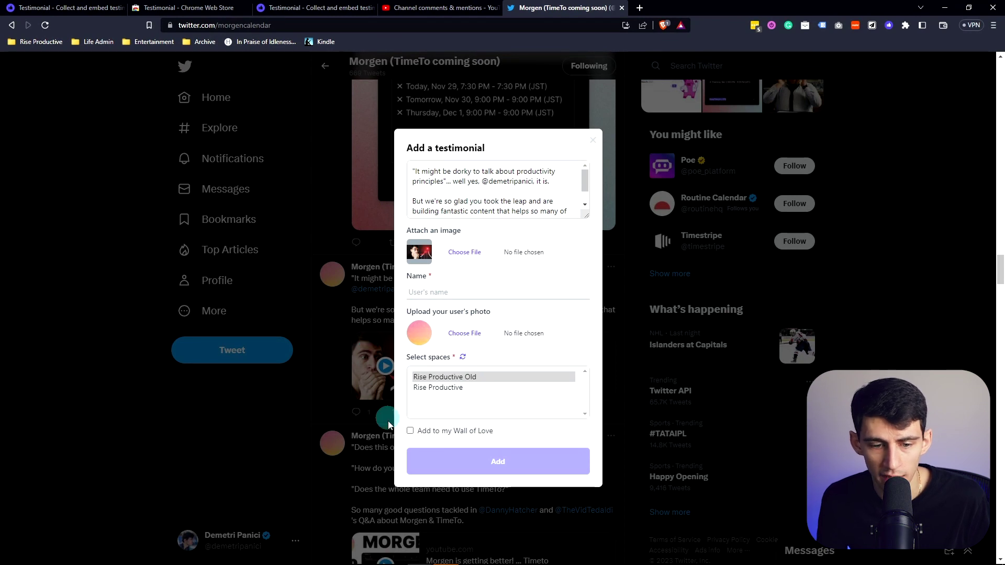
click(453, 388)
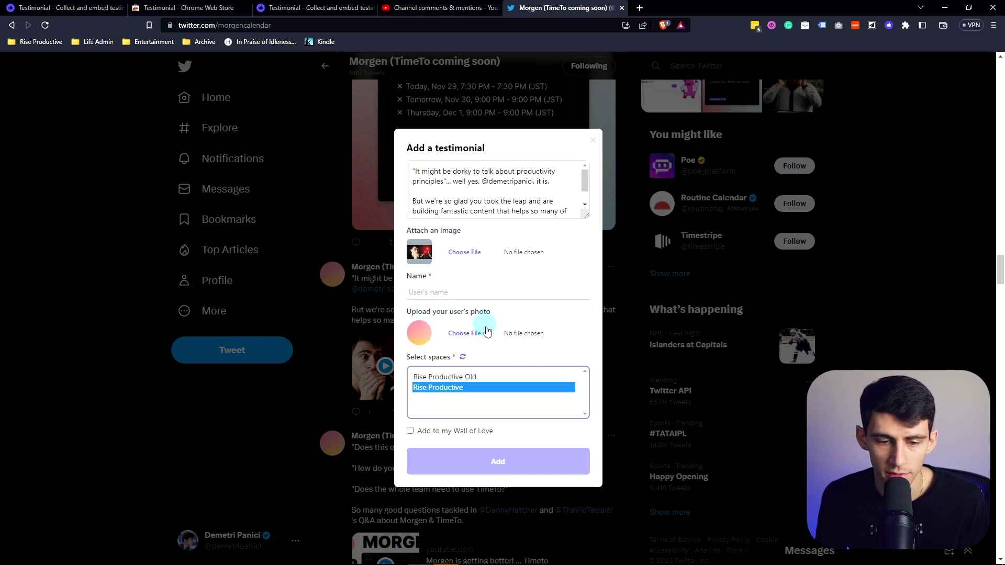
click(434, 434)
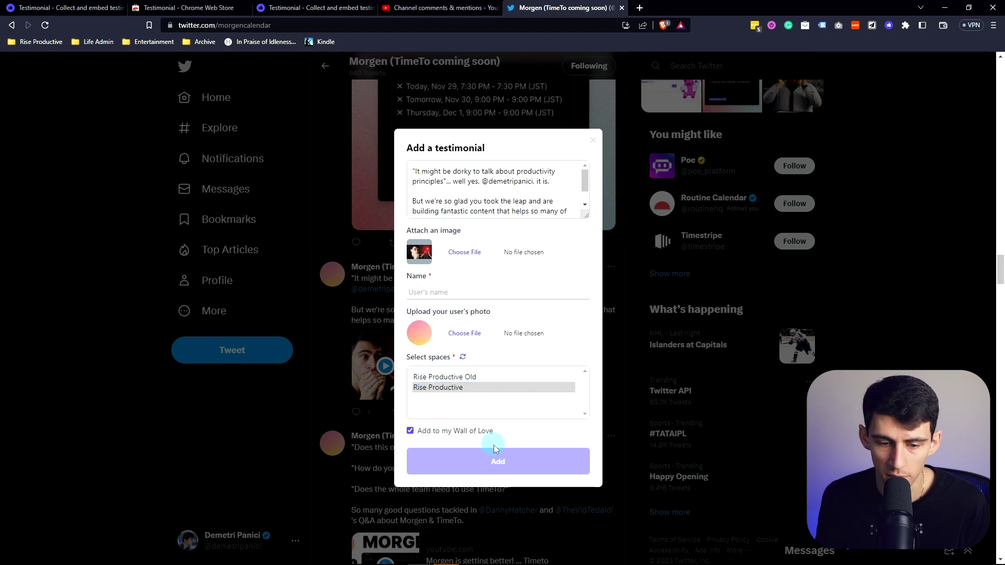
click(514, 291)
text(Morgen.so)
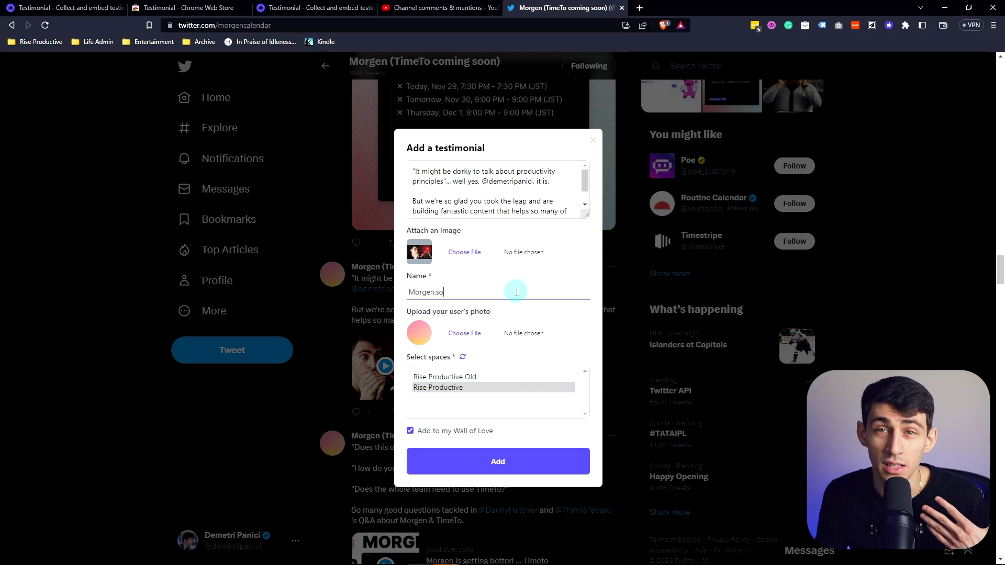
key(BackSpace)
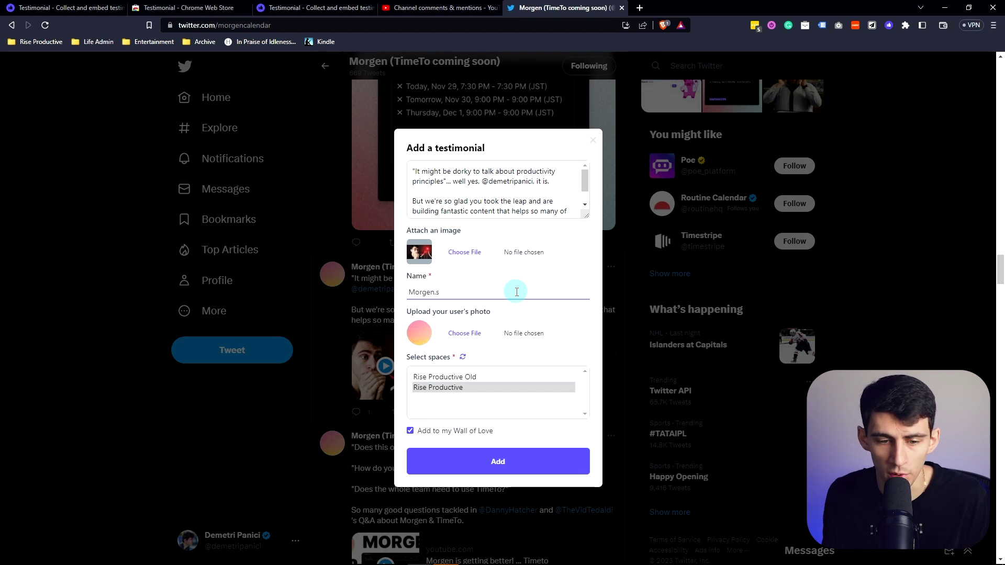
text(Calendar)
click(537, 463)
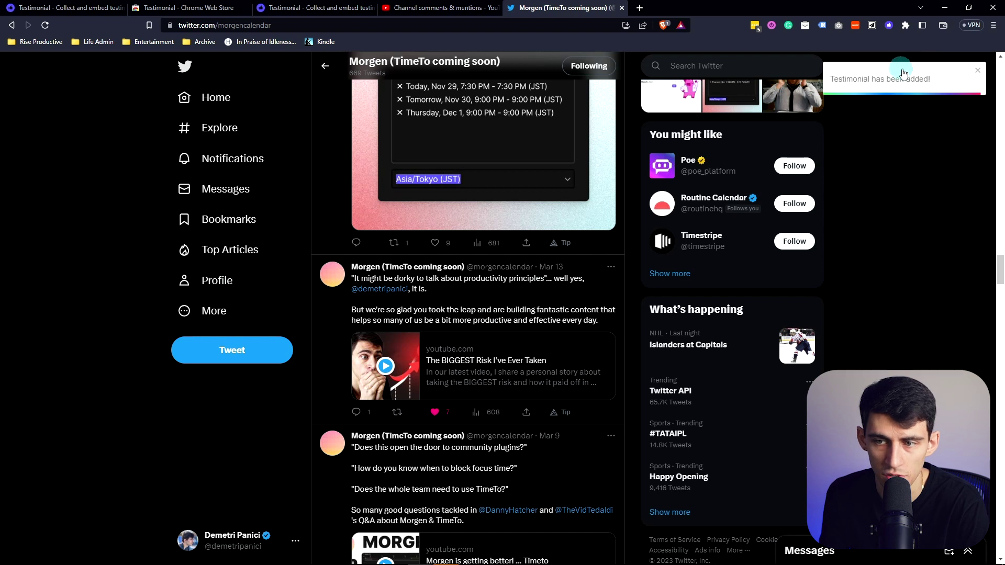
Open the Testimonial dashboard's Social media inbox to view the imported Morgen tweet
click(325, 8)
click(177, 344)
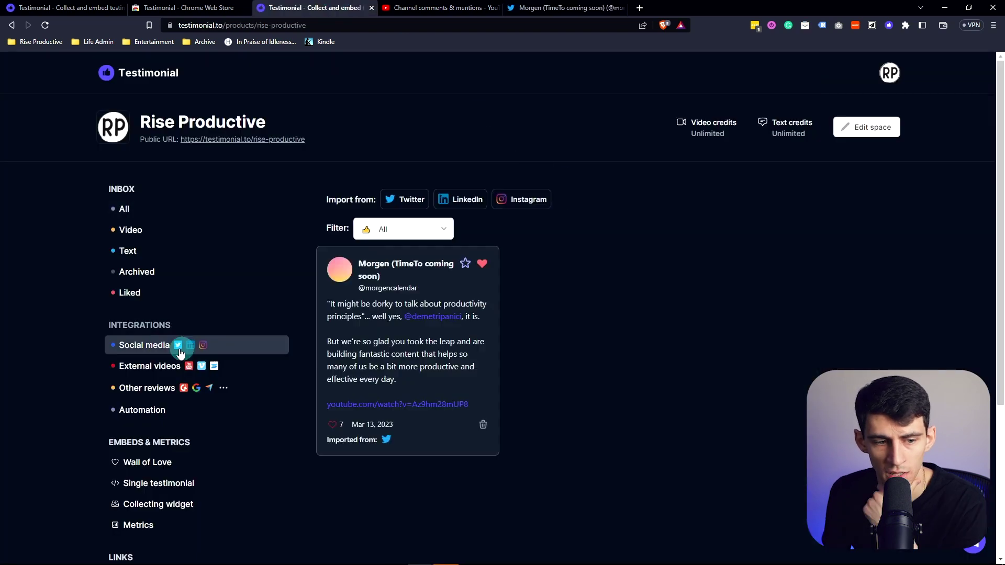